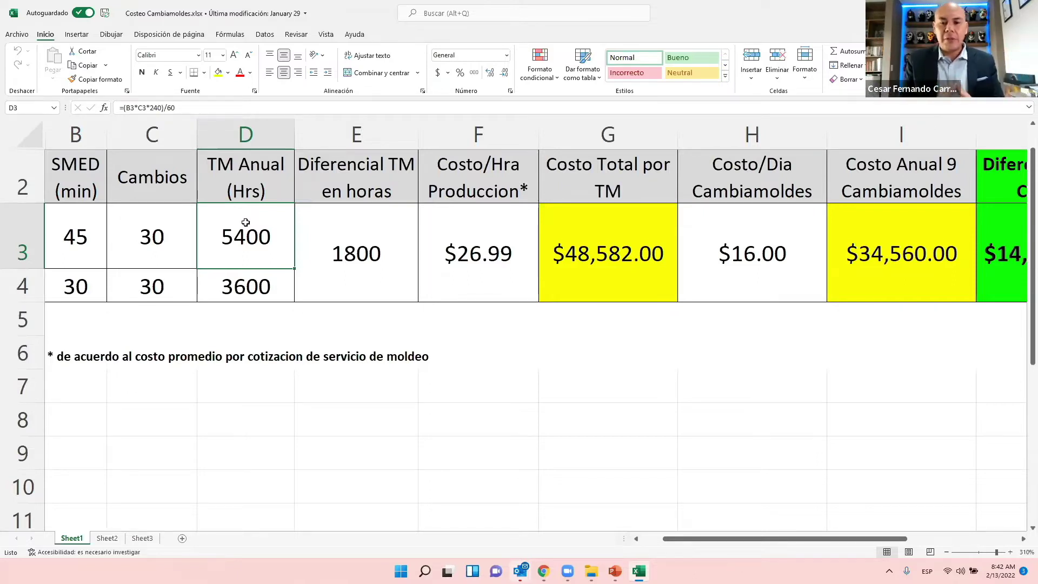
- Open the calculator, multiply 30 by 240 and the result by 45, and clear the display
key("XF86Calculator")
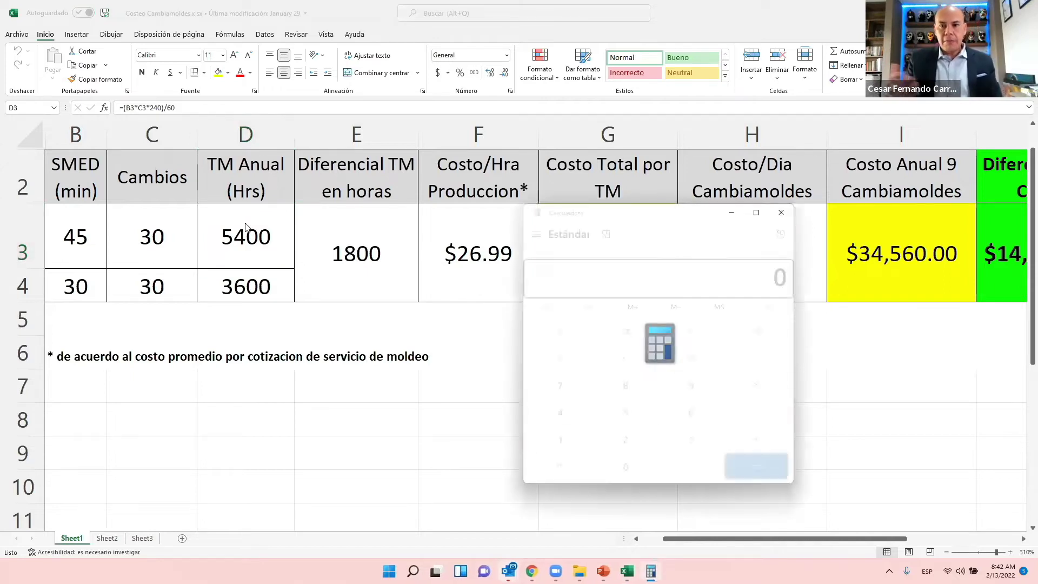
type("30*240")
key("Return")
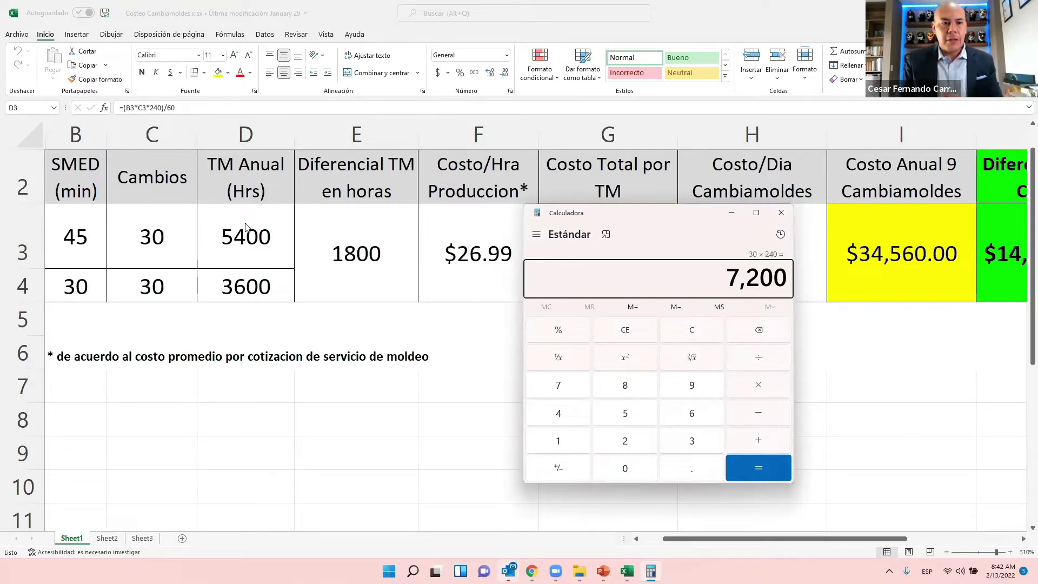
type("*45")
key("Return")
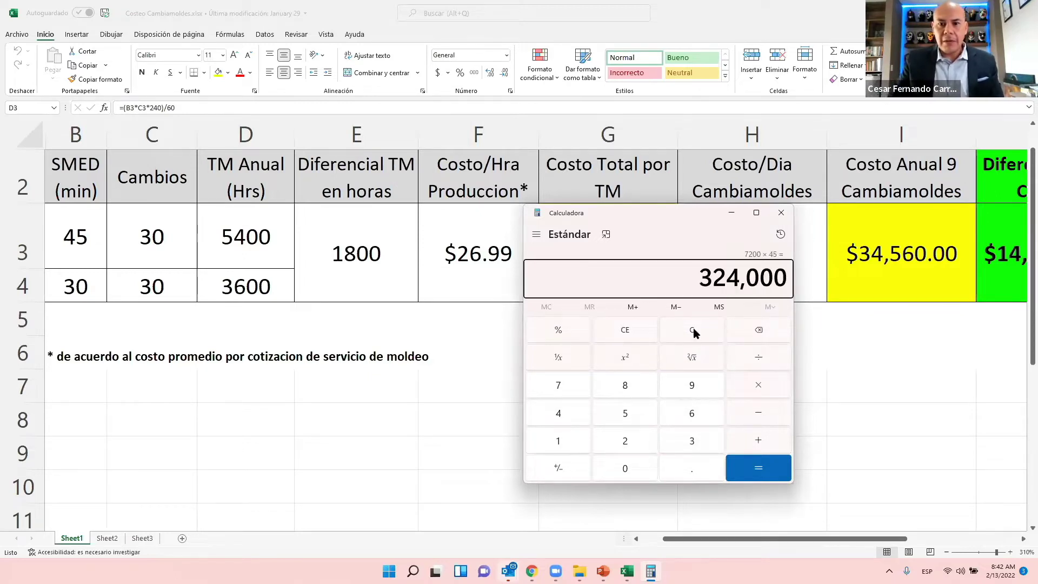
left_click(693, 331)
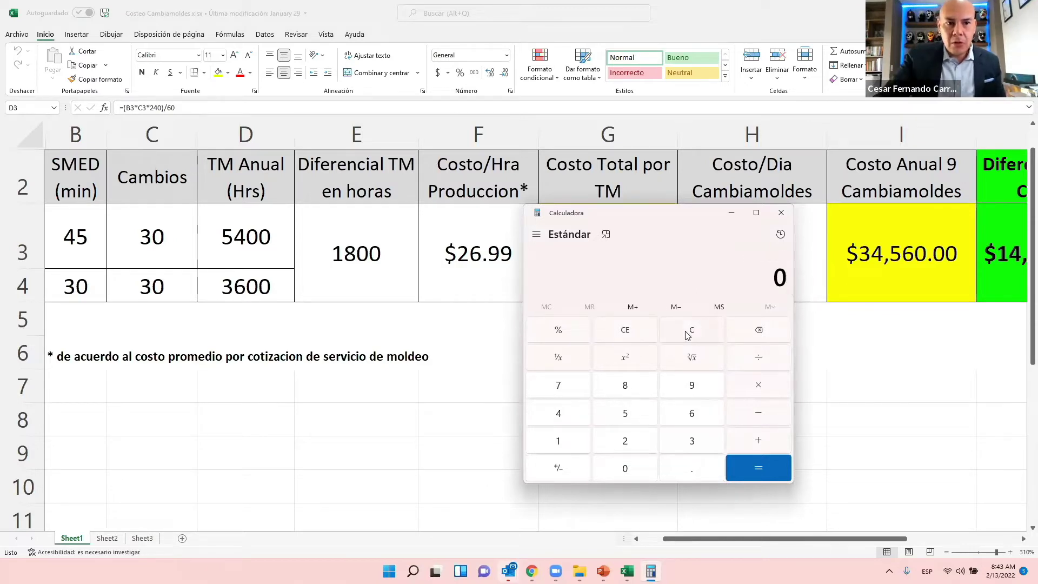
- Calculate the annual changeover hours as 45 × 30 × 240 ÷ 60
type("45*30")
key("Return")
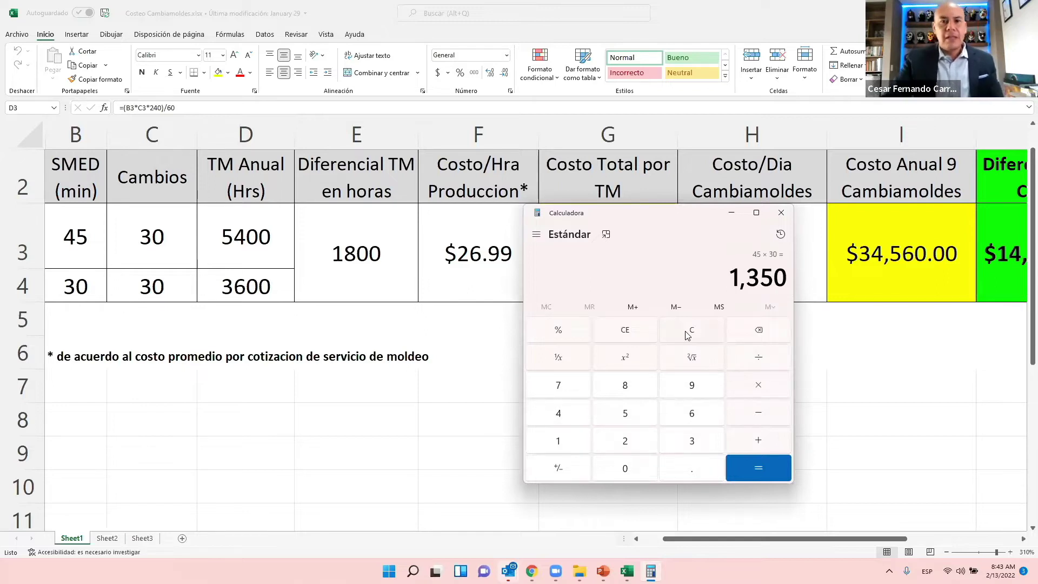
type("*240")
key("Return")
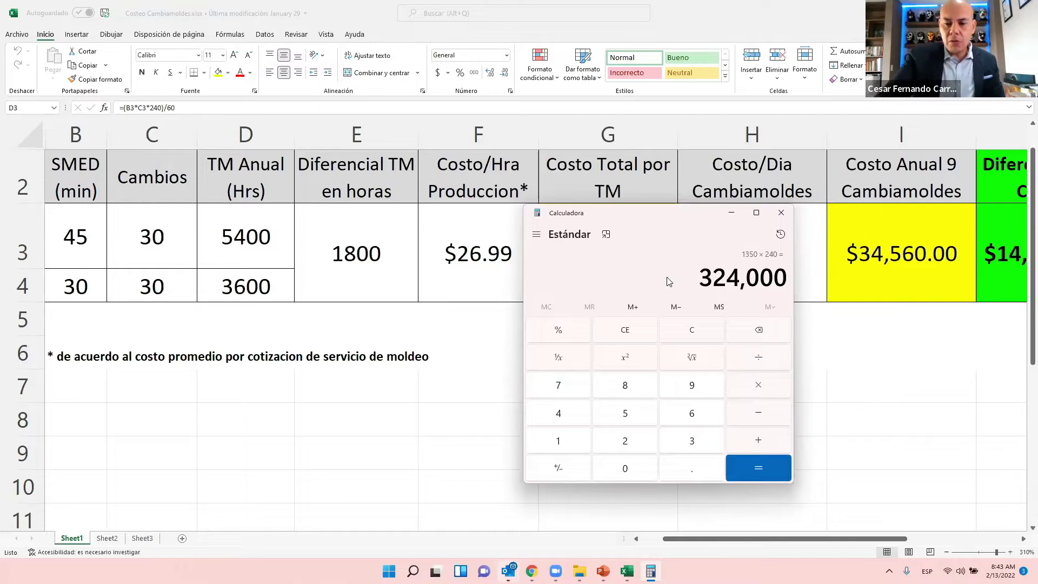
type("/60")
key("Return")
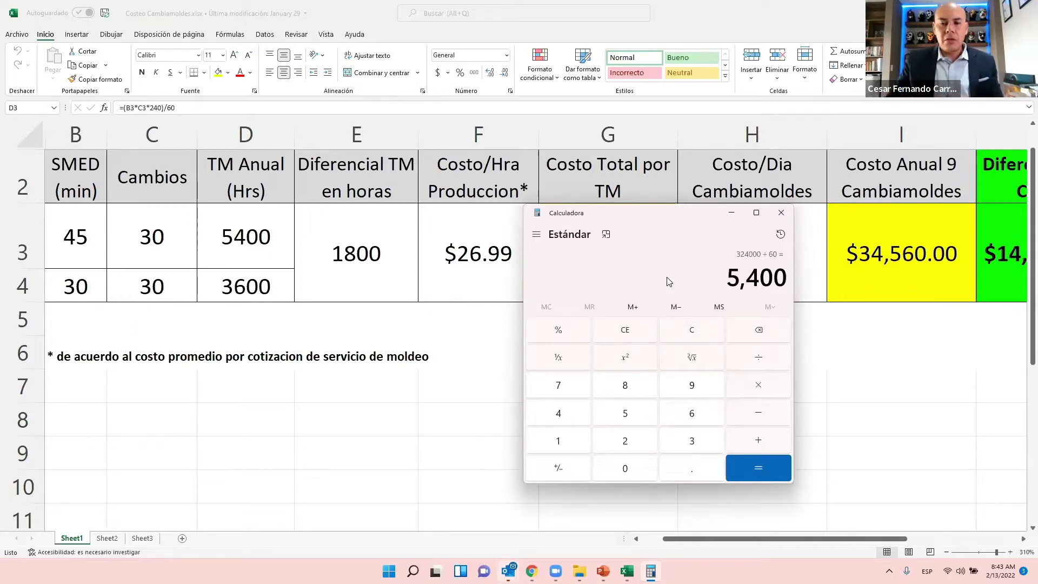
- Minimize the calculator and highlight the SMED, Cambios and TM Anual headers with their first data row, B2:D3
left_click(732, 213)
left_click(152, 235)
left_click_drag(99, 234, 249, 181)
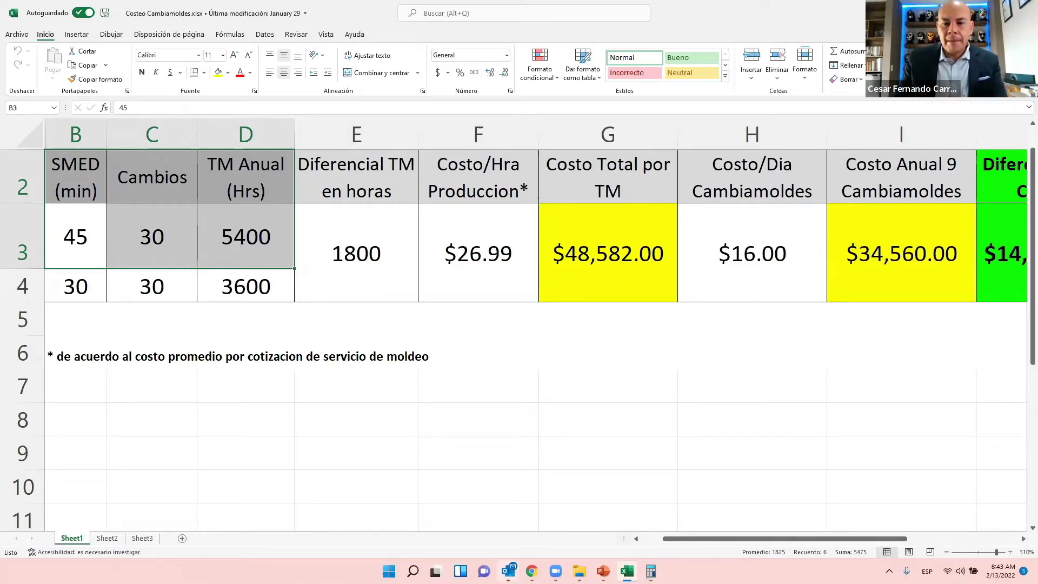
- Return to the calculator, divide the 5,400 annual hours by 24 to convert them to days, and clear the display
key("alt+Tab")
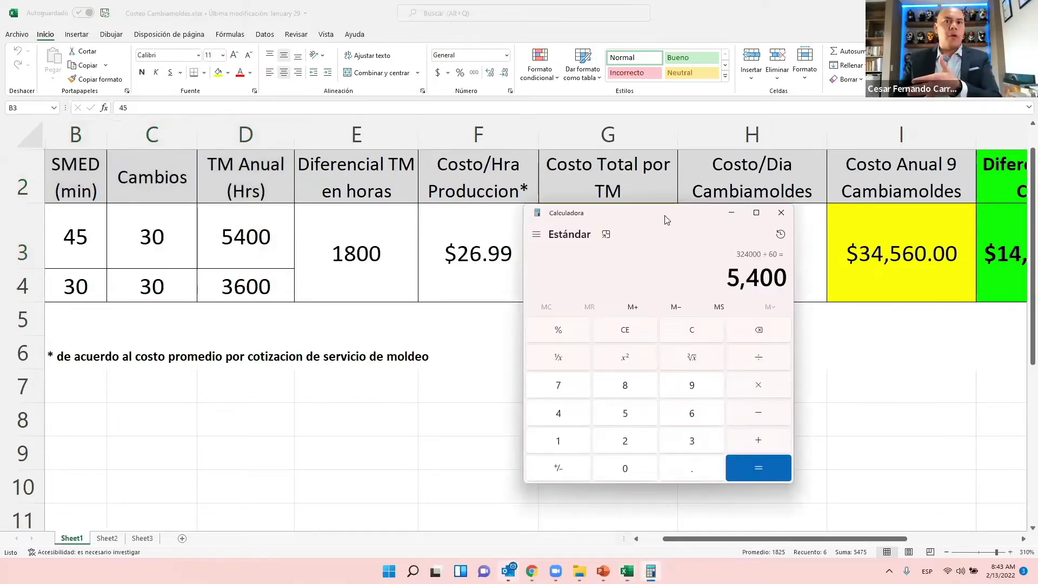
key("slash")
type("24")
key("Return")
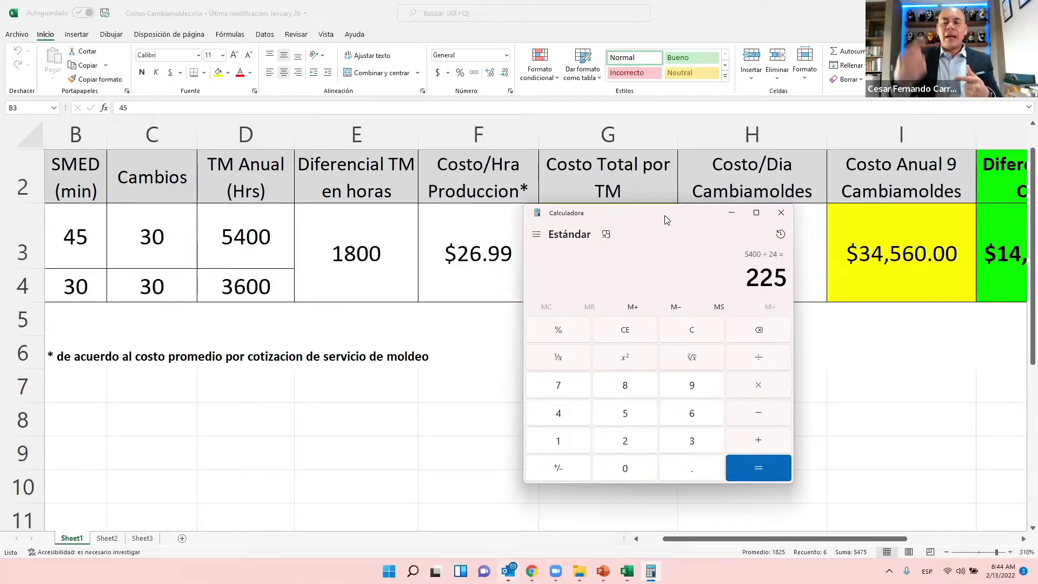
left_click(690, 330)
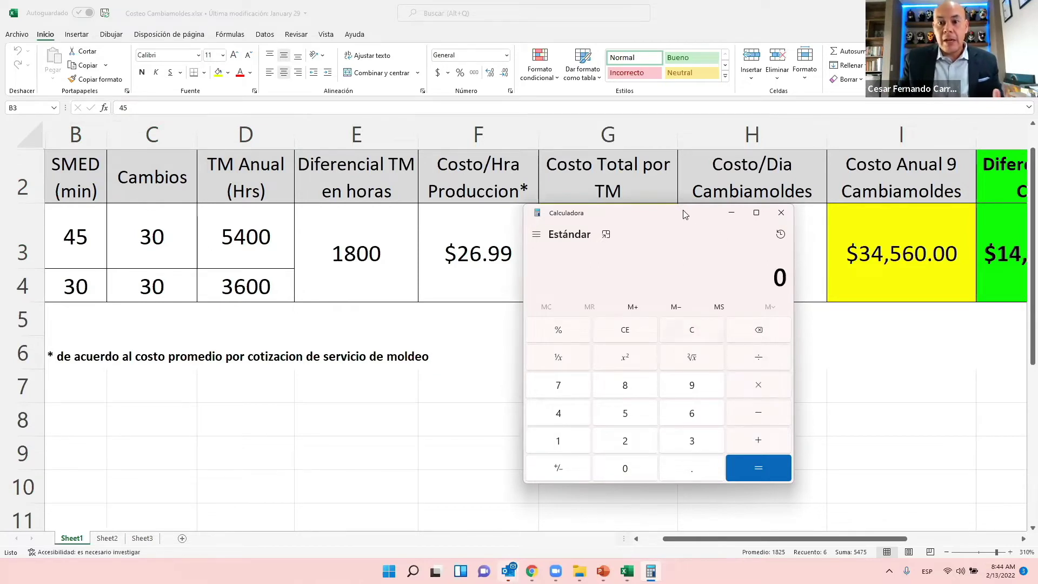
- Compare the 45-minute row B3:D3 with the 30-minute row B4:D4 and select the hours differential in E3
left_click(93, 285)
left_click_drag(79, 254, 233, 253)
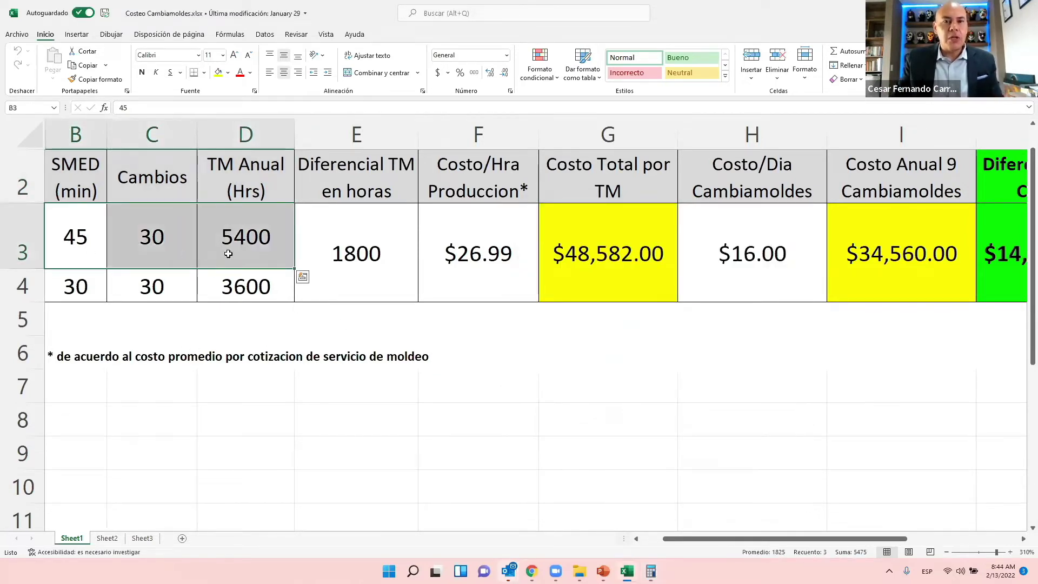
left_click_drag(81, 287, 227, 285)
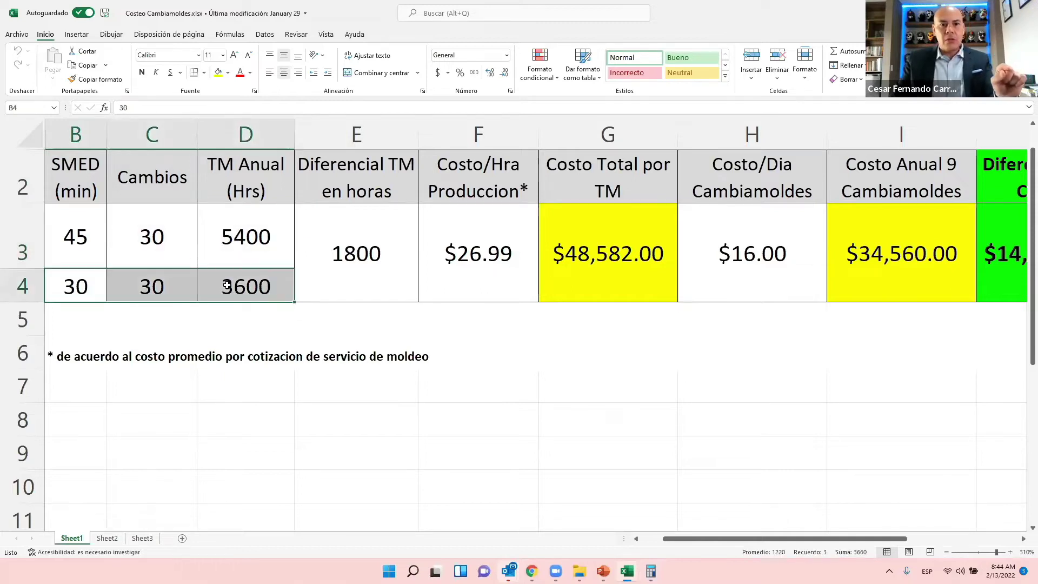
left_click(327, 269)
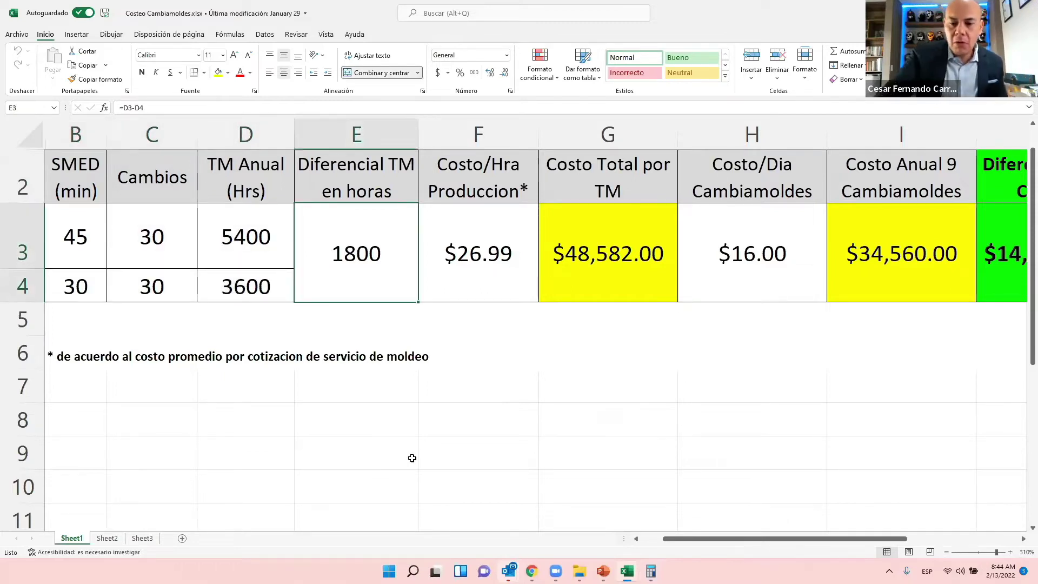
- Convert the differential to days in the calculator by dividing 1800 by 24, and close the calculator
key("alt+Tab")
type("18")
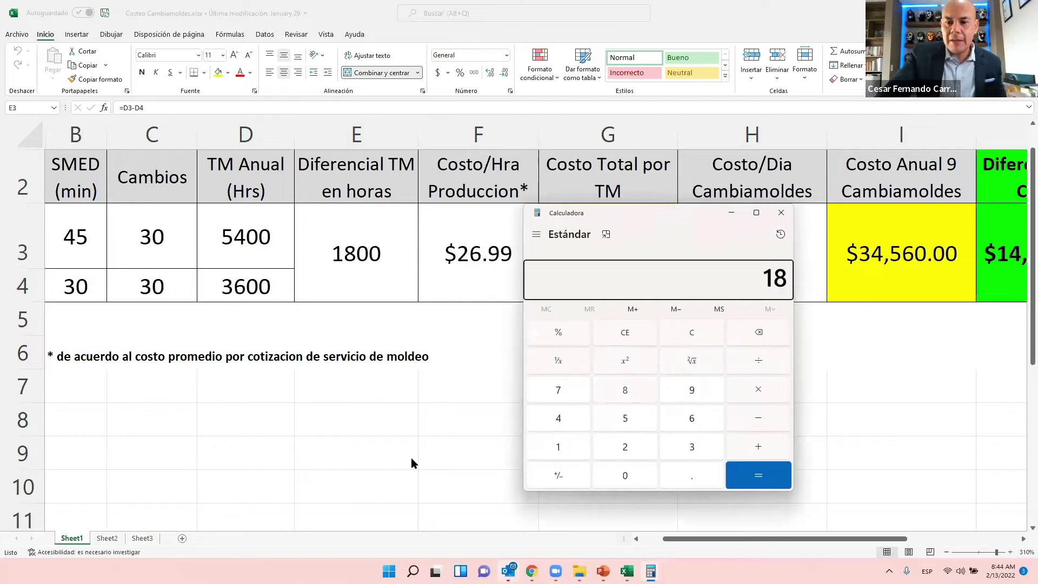
type("00/24")
key("Return")
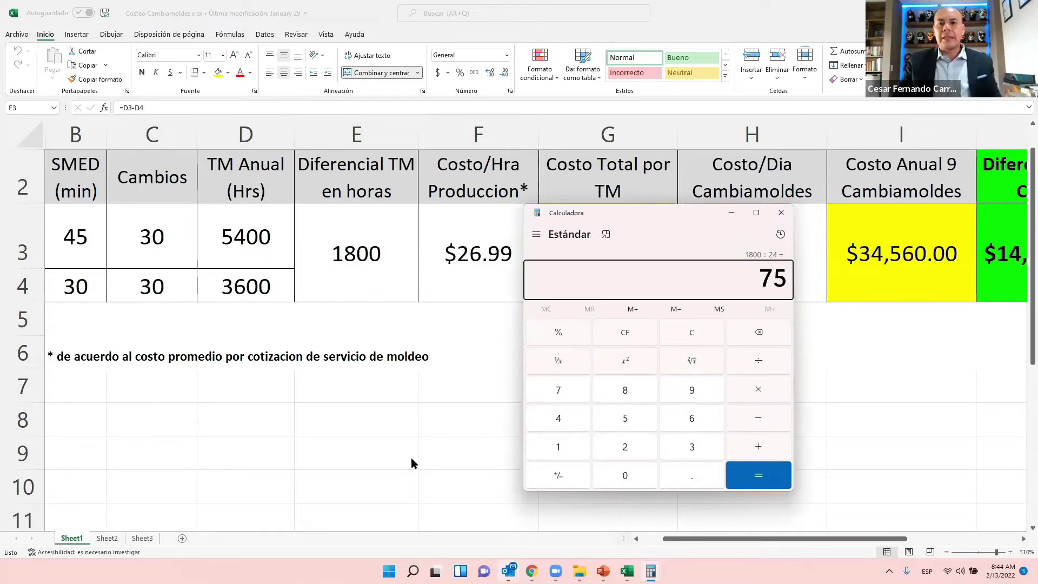
left_click(781, 212)
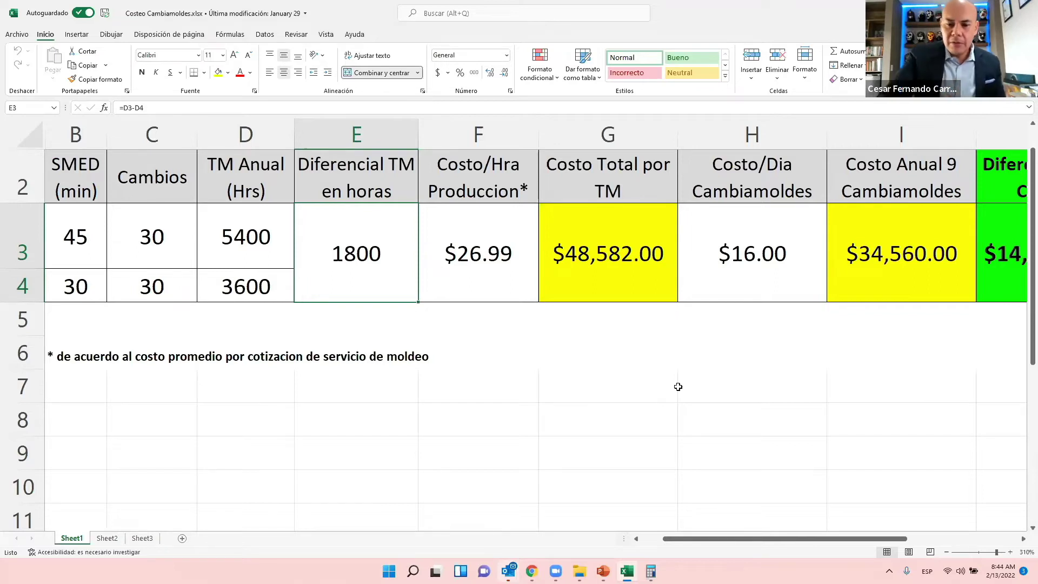
- Reopen the calculator, multiply 0.5 by 60 and the result by 1800, then clear and minimize it
key("XF86Calculator")
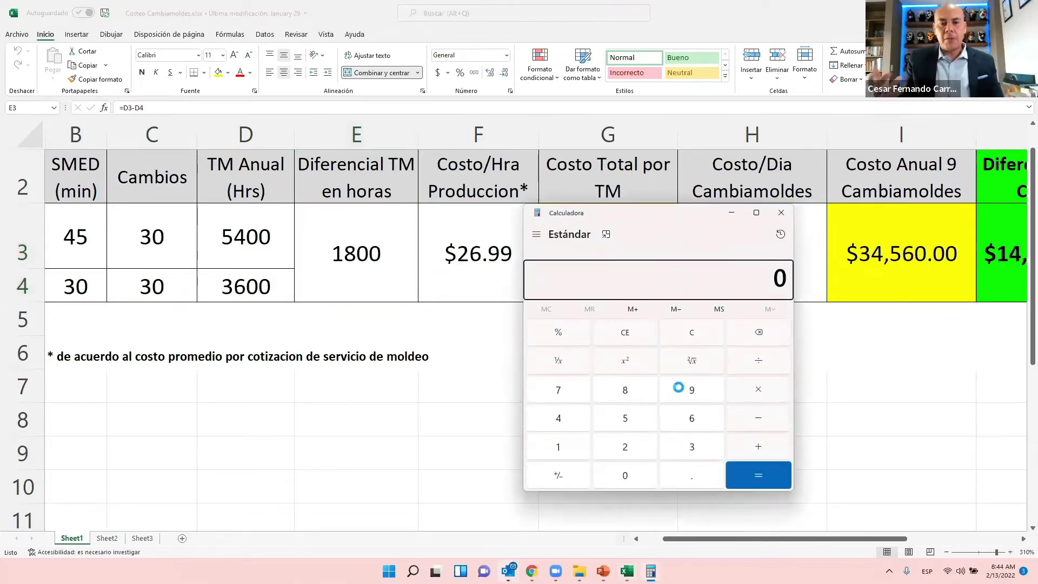
type(".5")
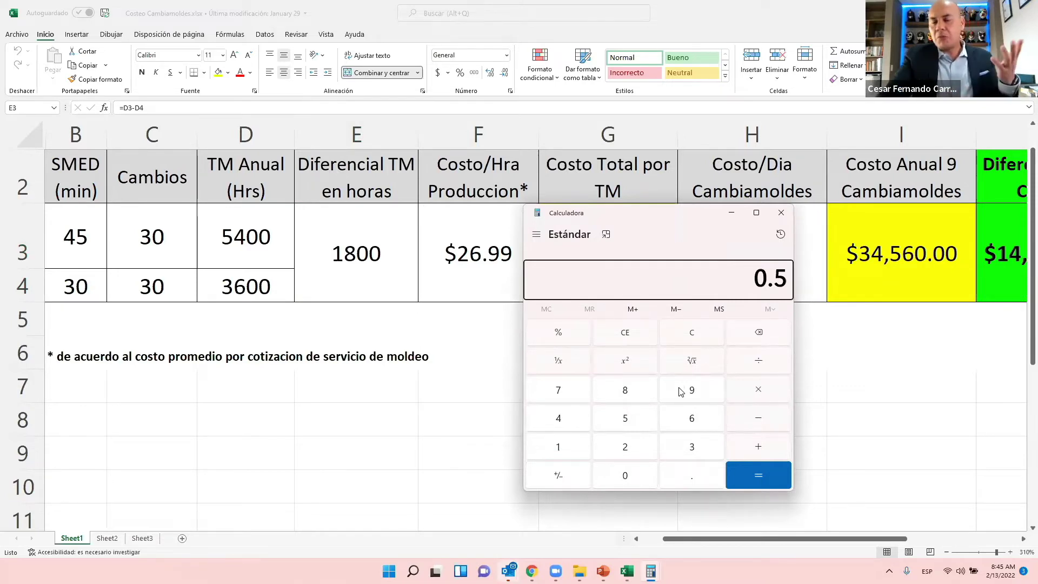
key("asterisk")
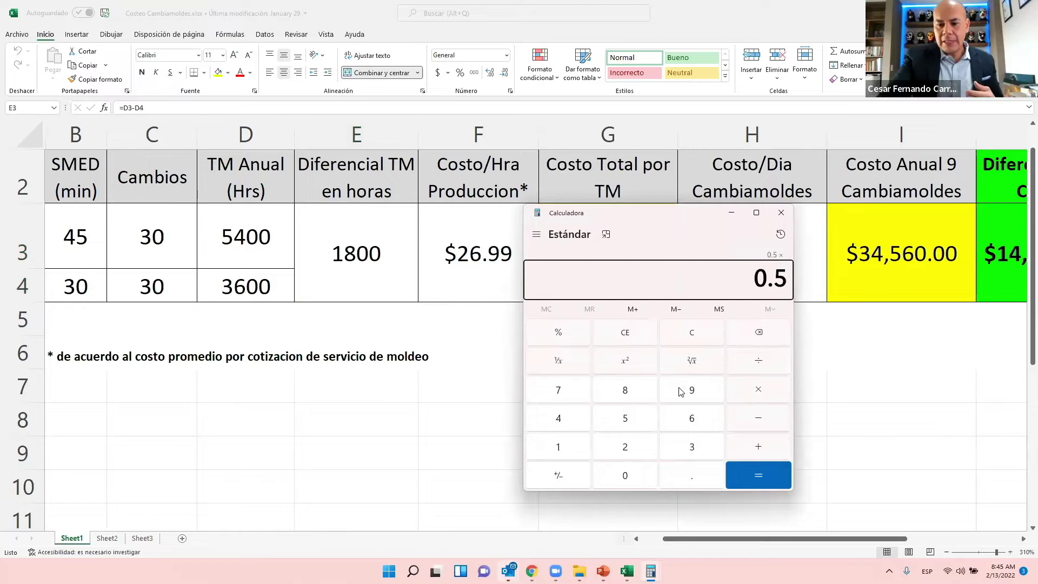
type("60")
key("Return")
key("asterisk")
type("1800")
key("Return")
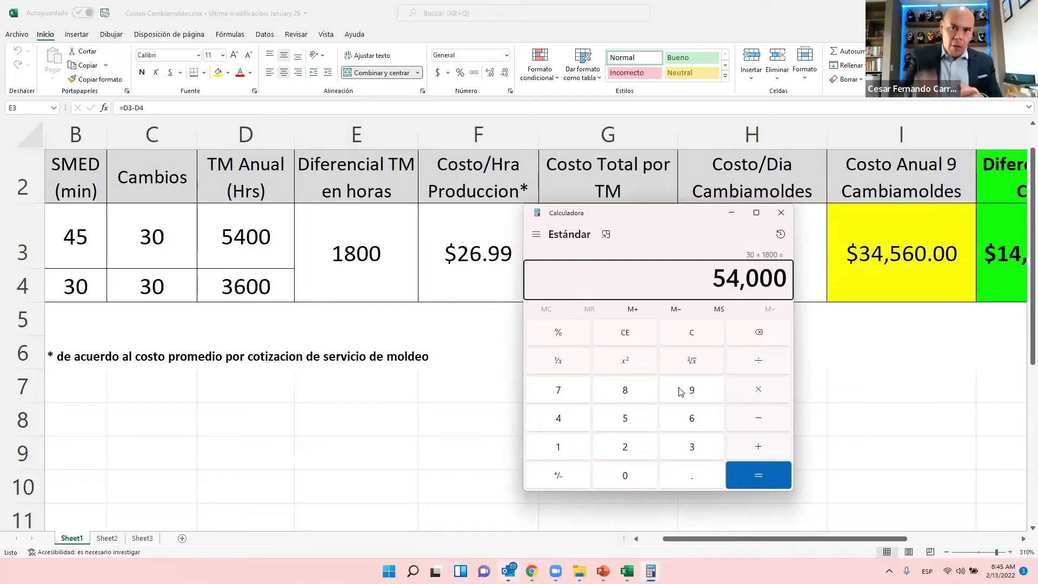
left_click(692, 335)
left_click(732, 211)
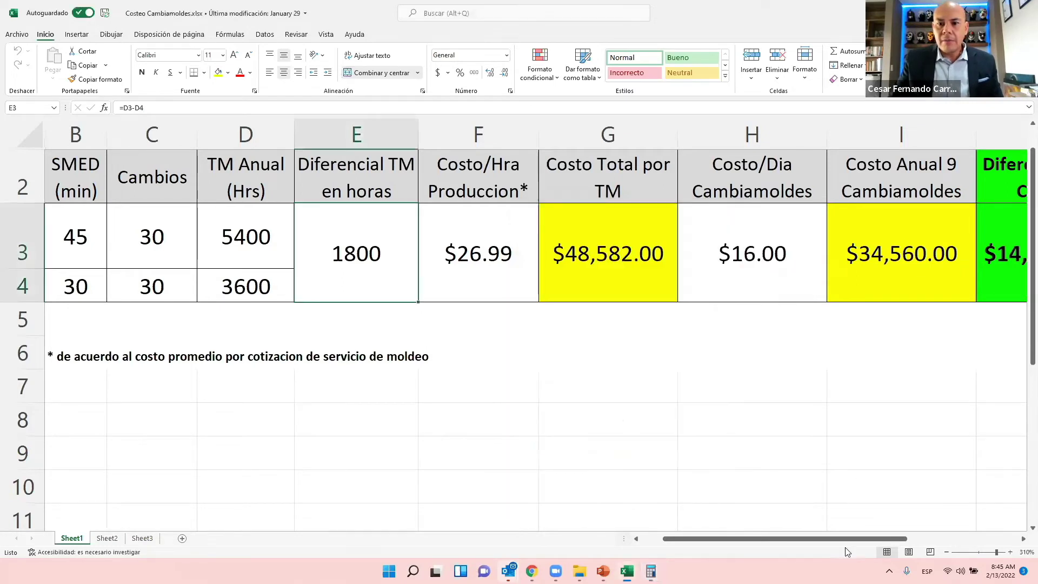
- Examine the Quote Rate (USD)/HR table by tonnage in columns O and P, and return to the hours differential in E3
left_click_drag(832, 540, 891, 533)
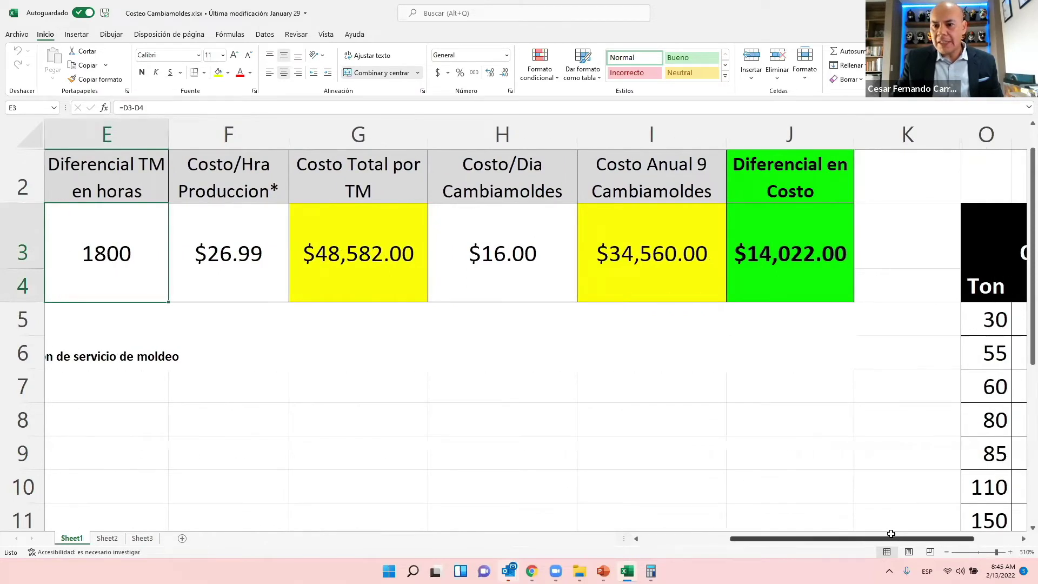
scroll(990, 538, "right", 3)
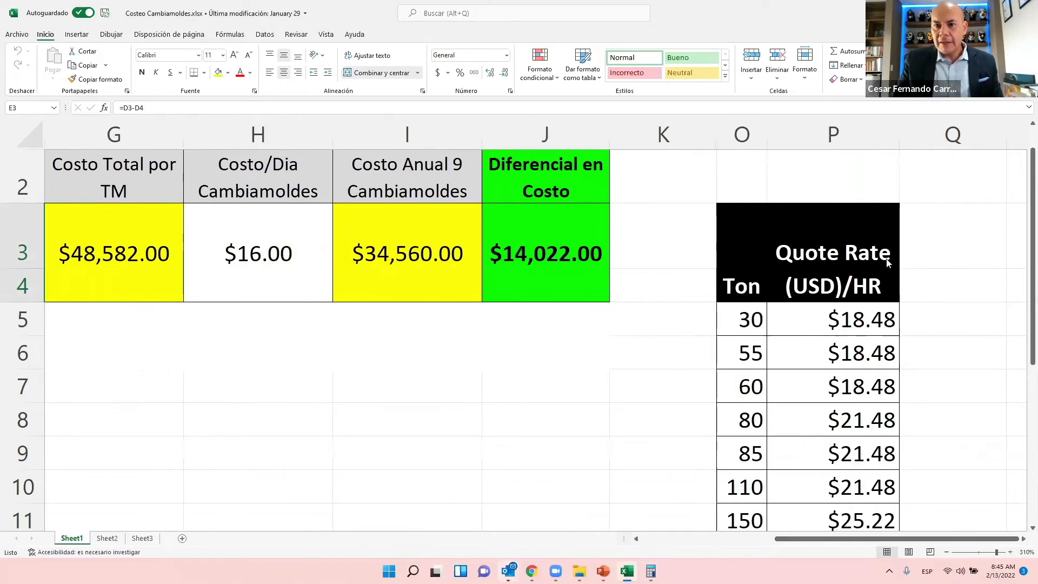
scroll(789, 341, "down", 2)
scroll(789, 341, "up", 3)
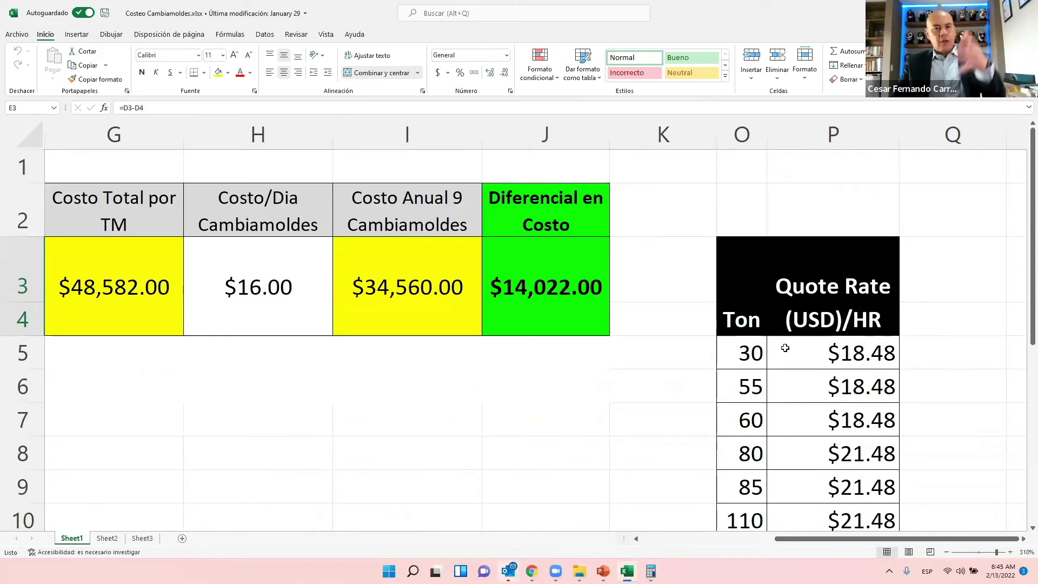
scroll(790, 351, "down", 2)
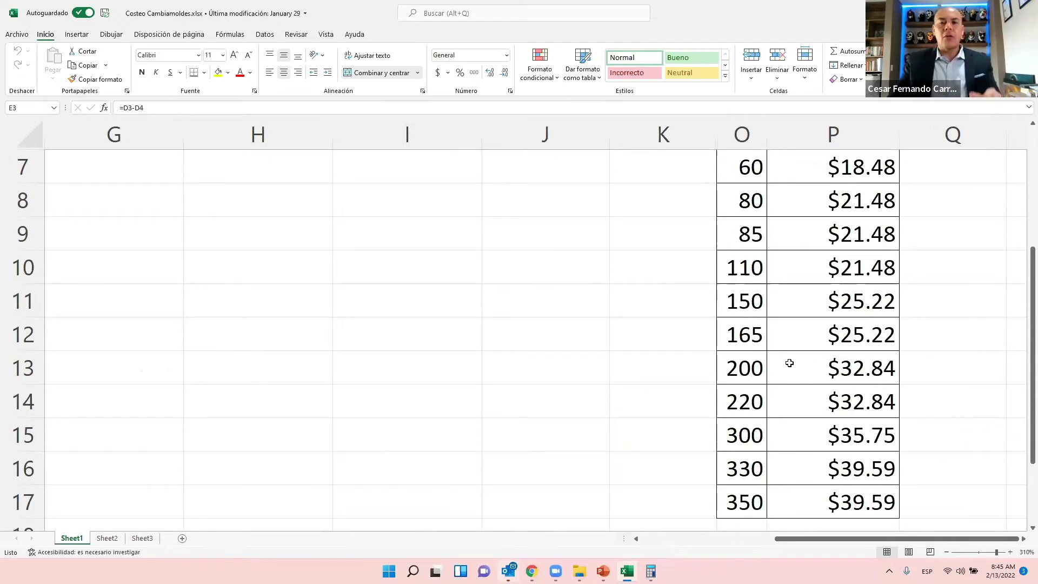
scroll(790, 362, "up", 1)
scroll(790, 191, "up", 1)
left_click_drag(763, 289, 853, 451)
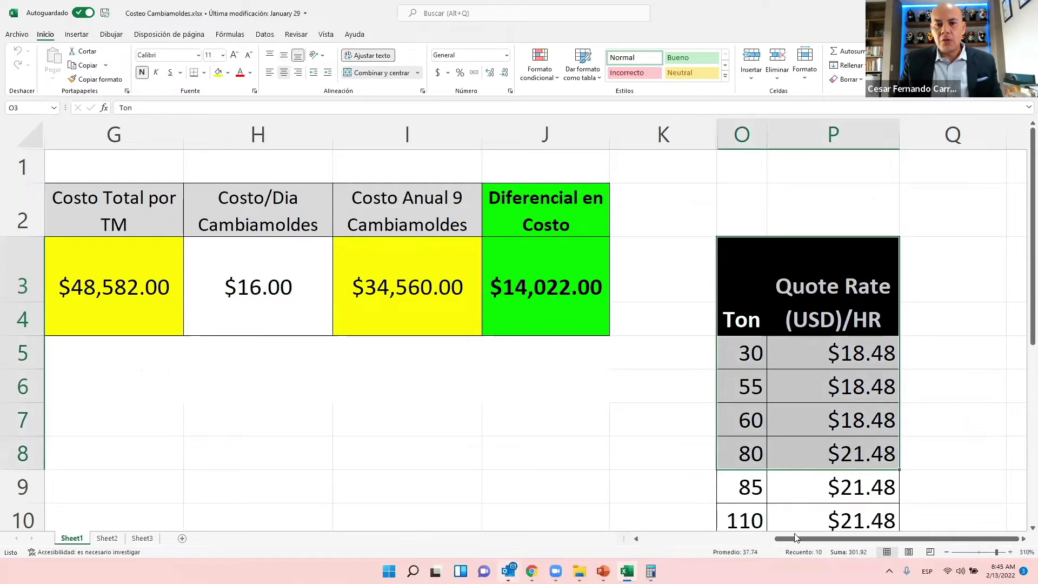
left_click_drag(802, 542, 689, 552)
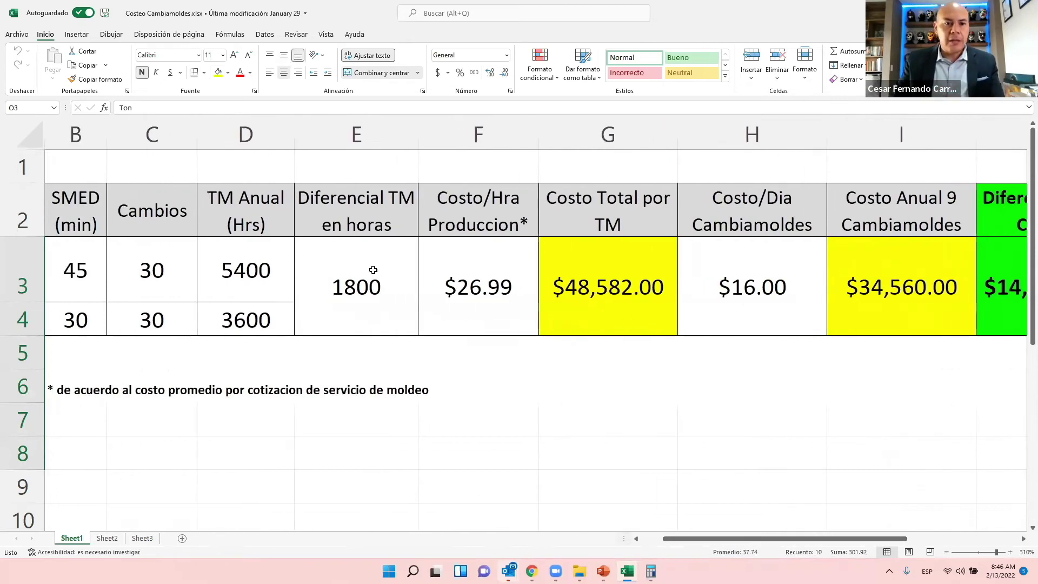
left_click(373, 271)
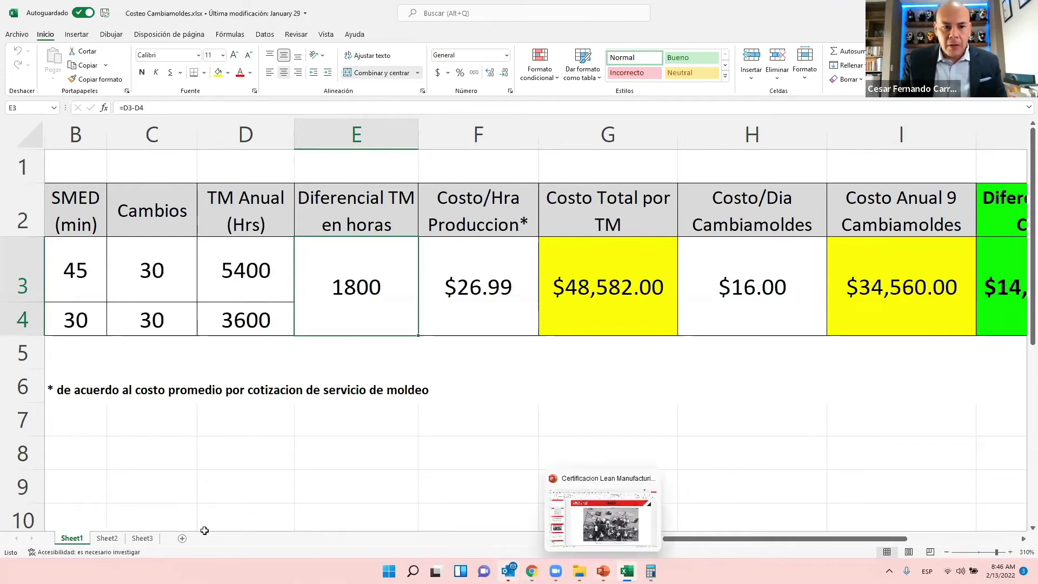
- Open Sheet2 and point out Producto 1 under Etapa 1 and the SMED block under Etapa 2
left_click(109, 538)
left_click(147, 247)
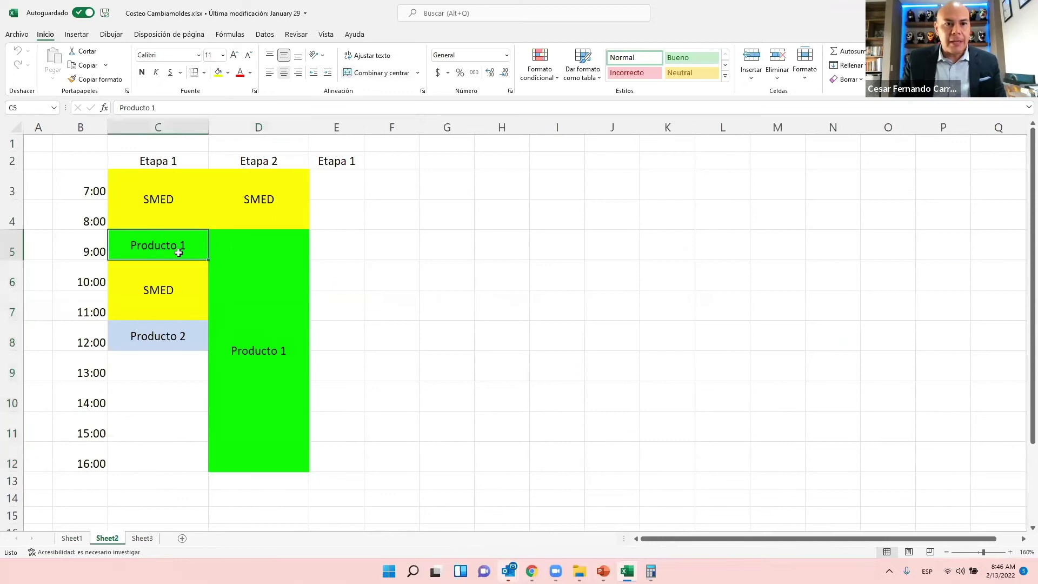
left_click(251, 219)
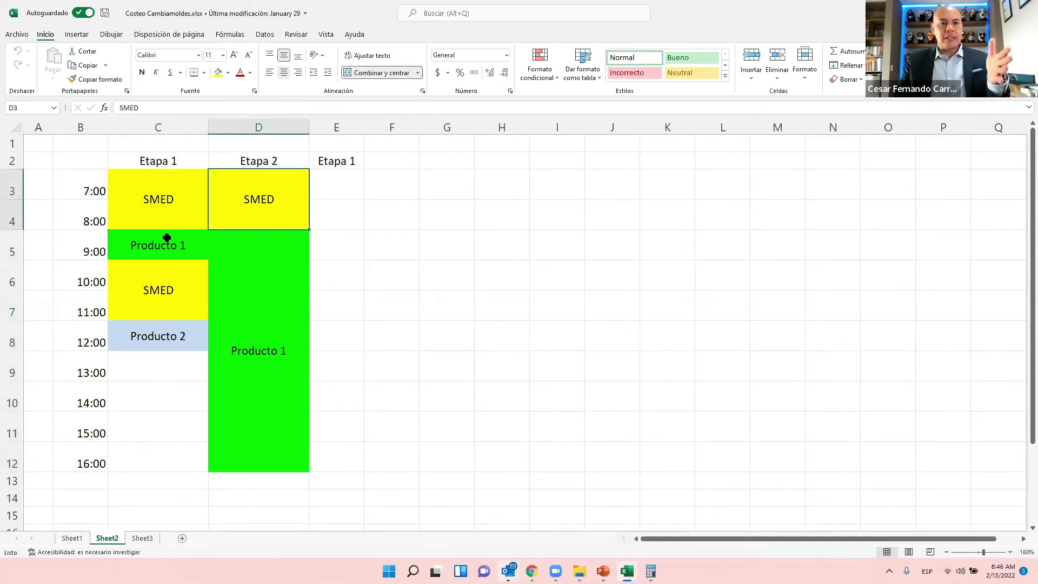
- Copy the second SMED block of Etapa 1 (C6) into C9, directly below Producto 2
left_click(159, 273)
key("ctrl+c")
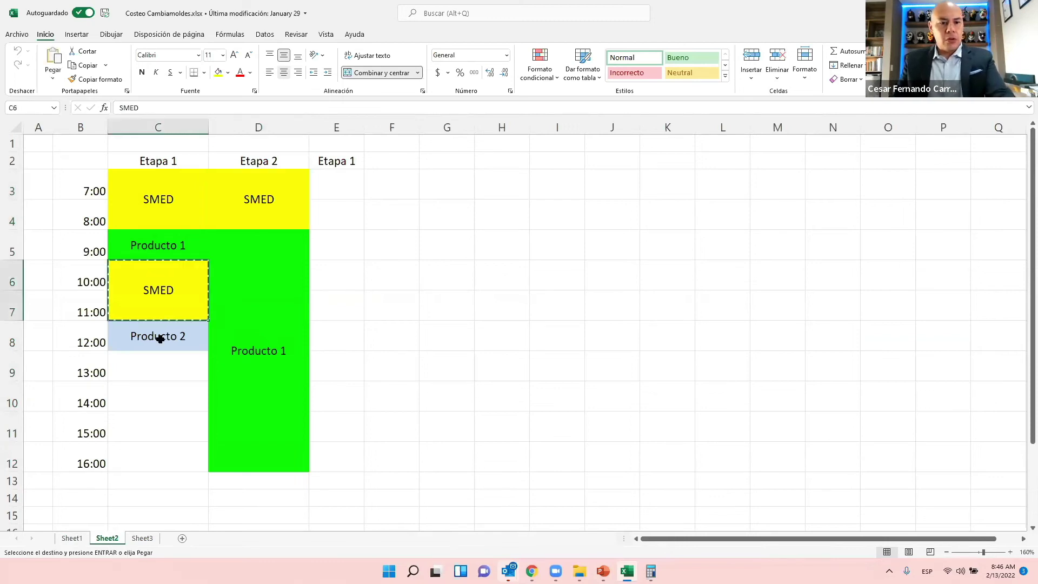
left_click(157, 371)
key("ctrl+v")
- Compare the SMED and Producto 1 blocks of Etapa 2 with the Etapa 1 sequence, highlighting C3:C10
left_click(158, 182)
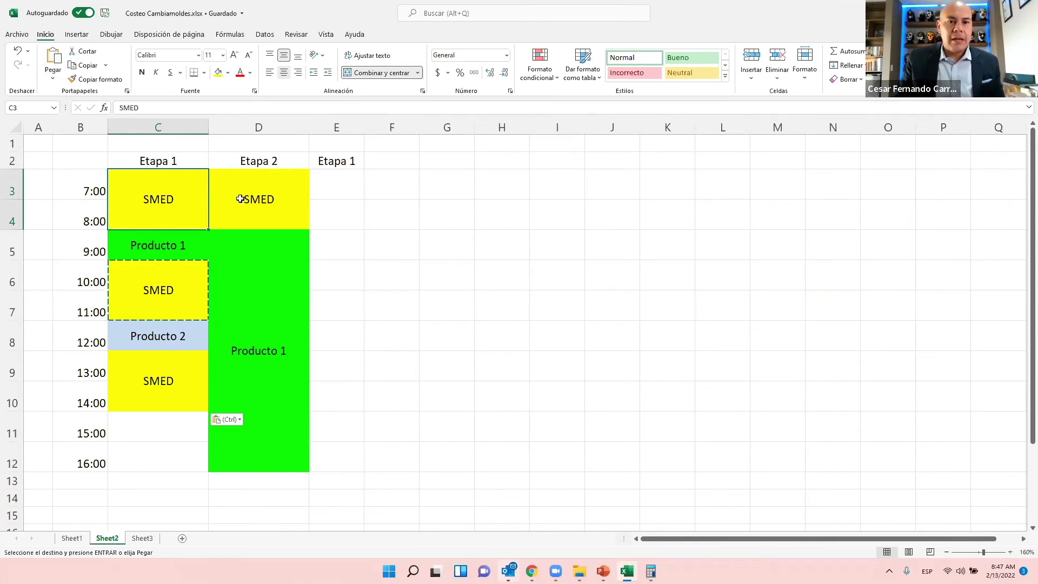
left_click(238, 202)
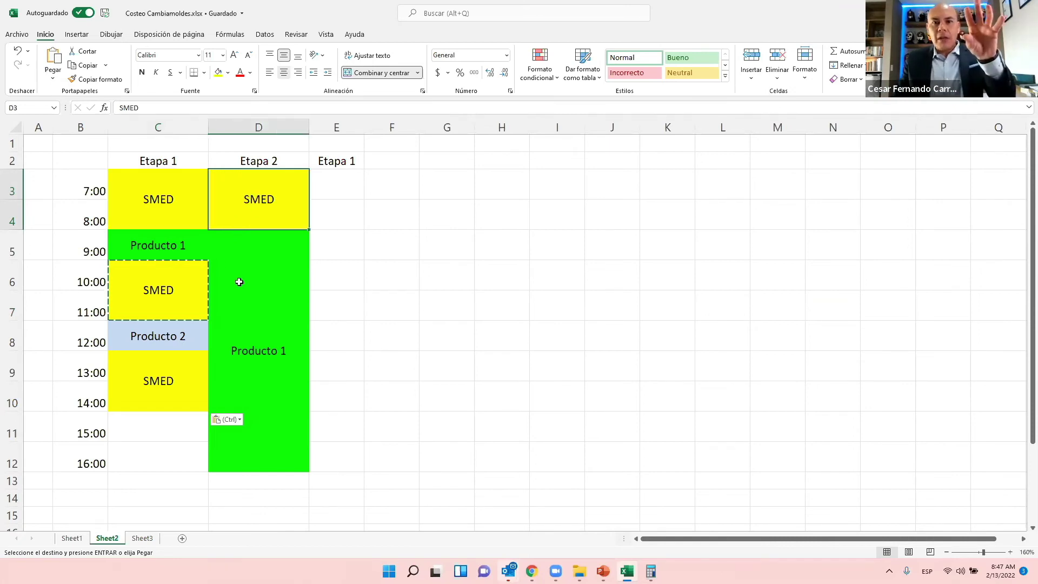
left_click(250, 268)
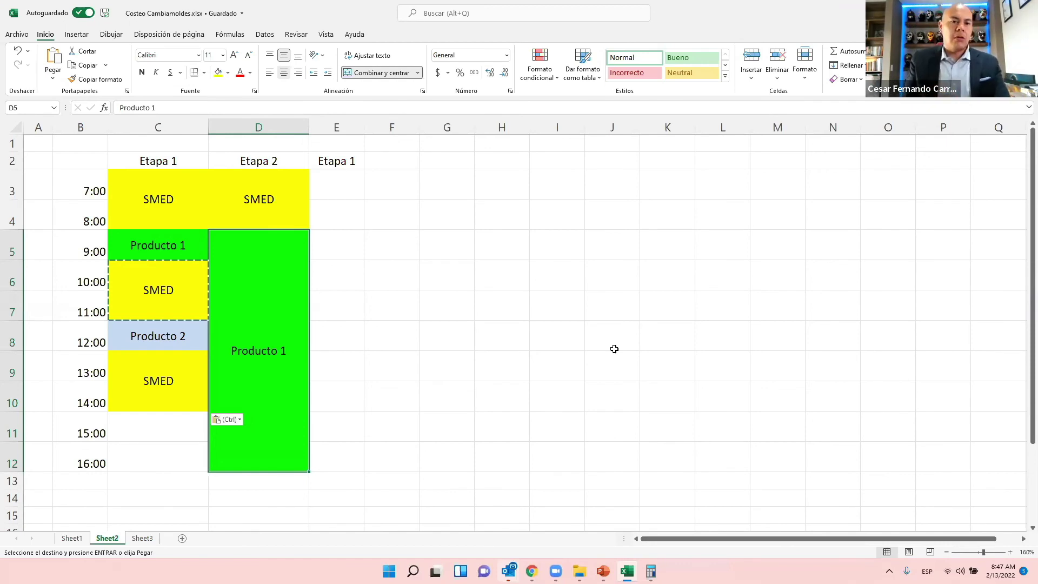
left_click(268, 209)
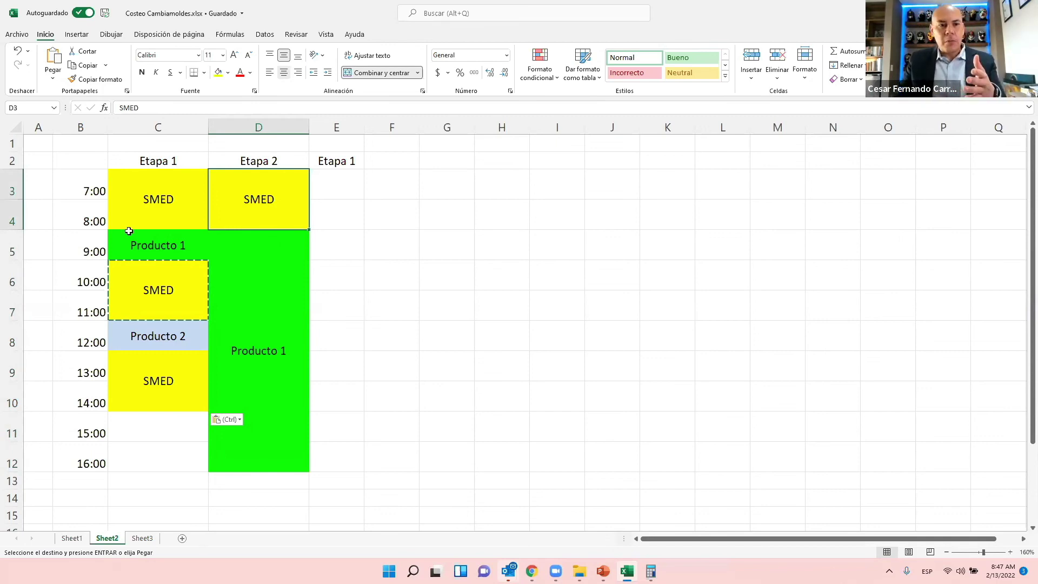
left_click_drag(167, 202, 172, 382)
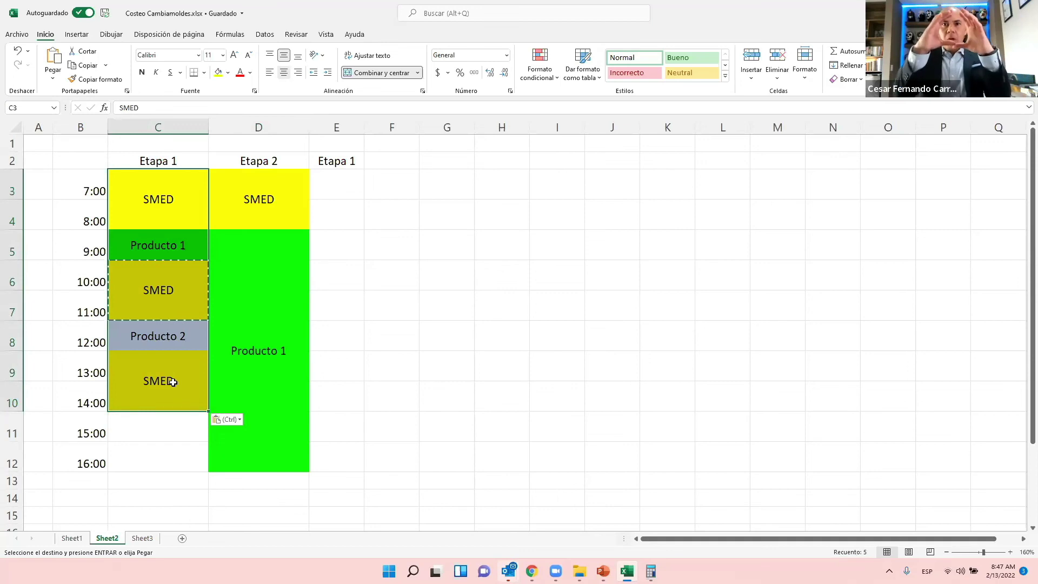